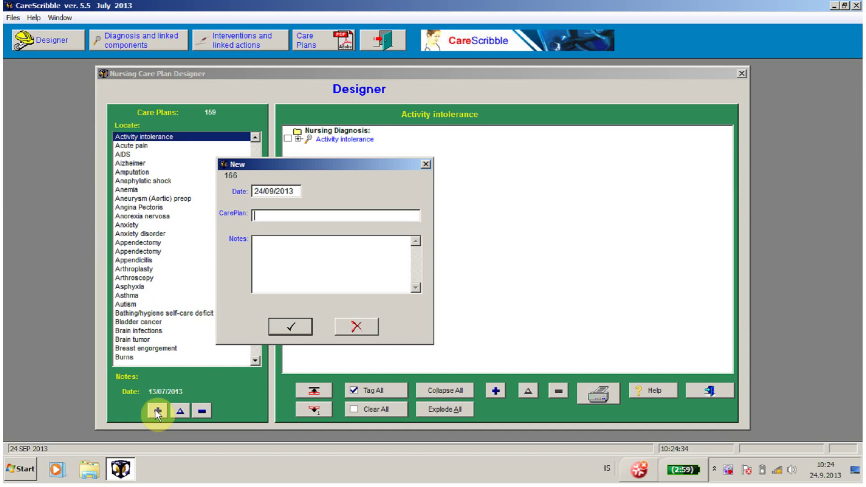
Step: Create a care plan named "Pain acute" and add the nursing diagnosis "Acute pain" to it
{"action": "type", "text": "ain acute"}
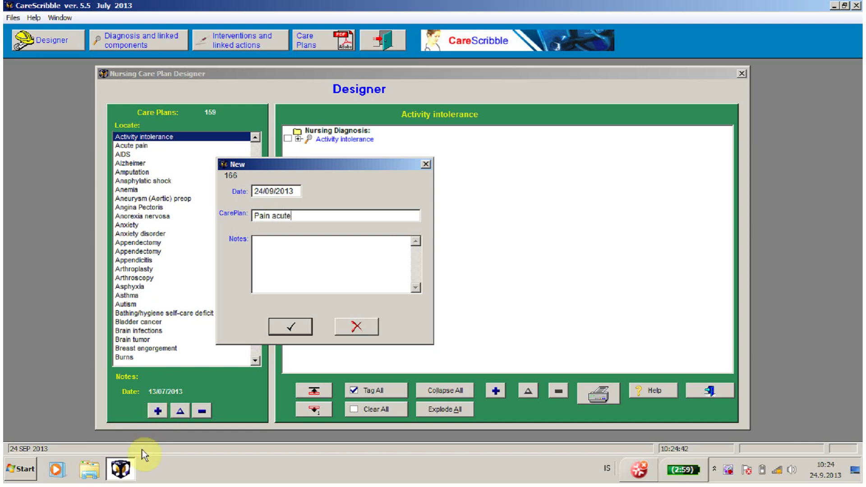
{"action": "left_click", "coordinate": [282, 332]}
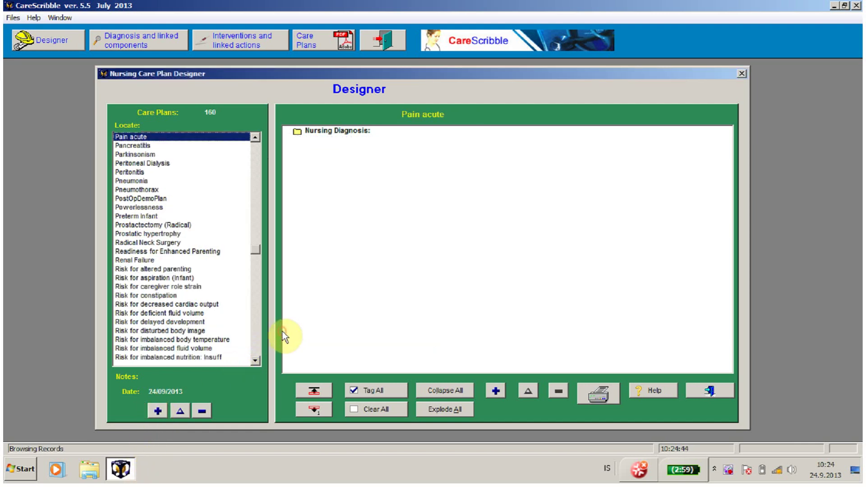
{"action": "left_click", "coordinate": [332, 134]}
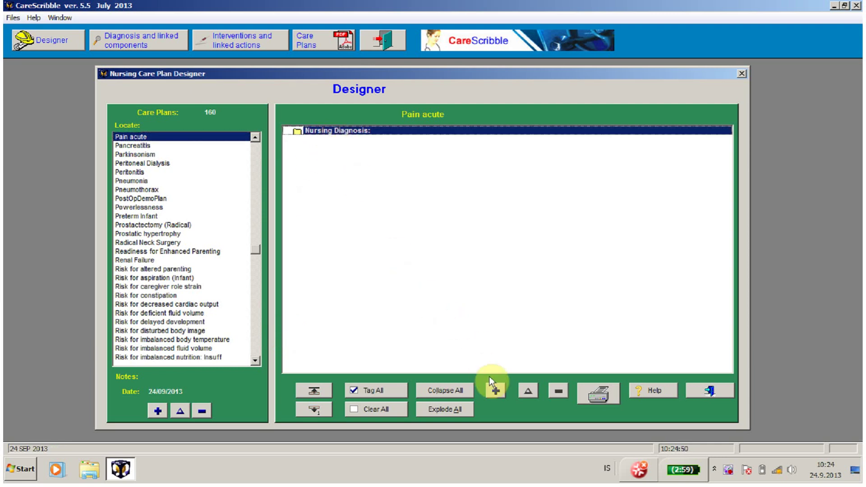
{"action": "left_click", "coordinate": [495, 387]}
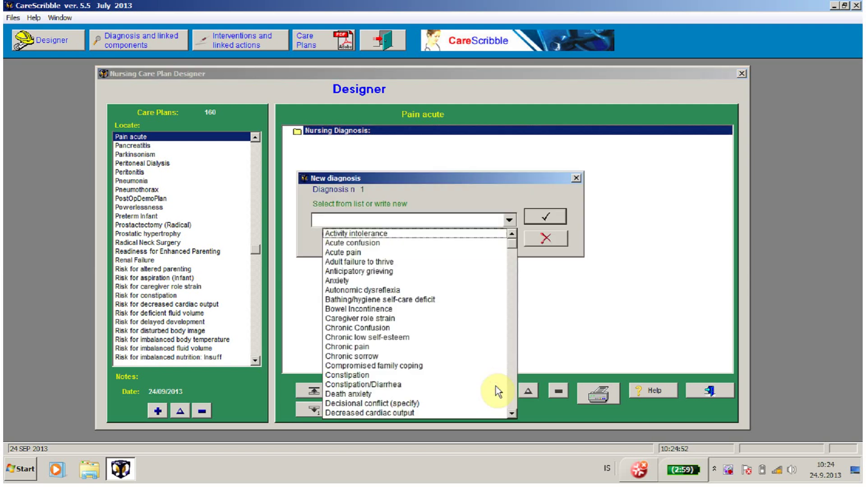
{"action": "left_click", "coordinate": [358, 252]}
{"action": "left_click", "coordinate": [555, 218]}
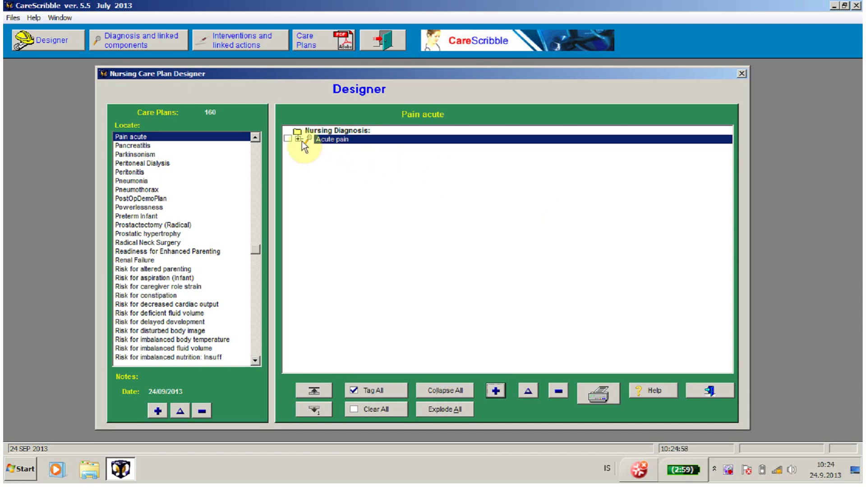
Step: Add "Fracture" as a related factor under the Acute pain diagnosis
{"action": "left_click", "coordinate": [299, 138]}
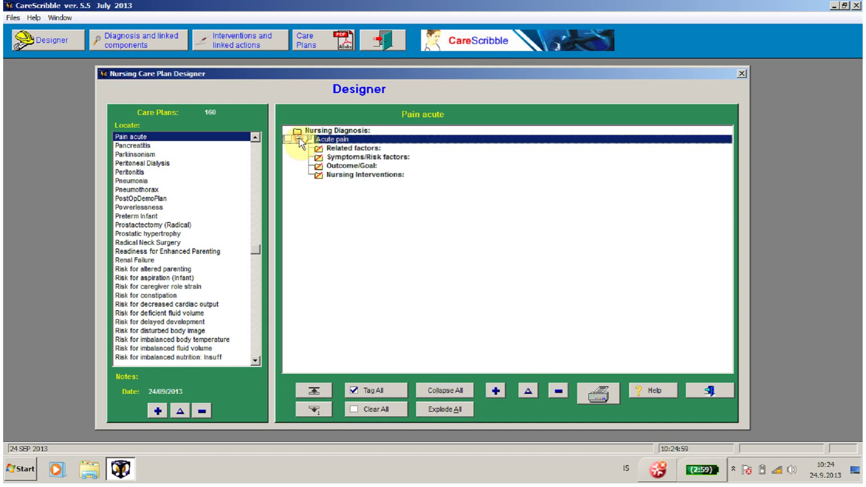
{"action": "left_click", "coordinate": [334, 148]}
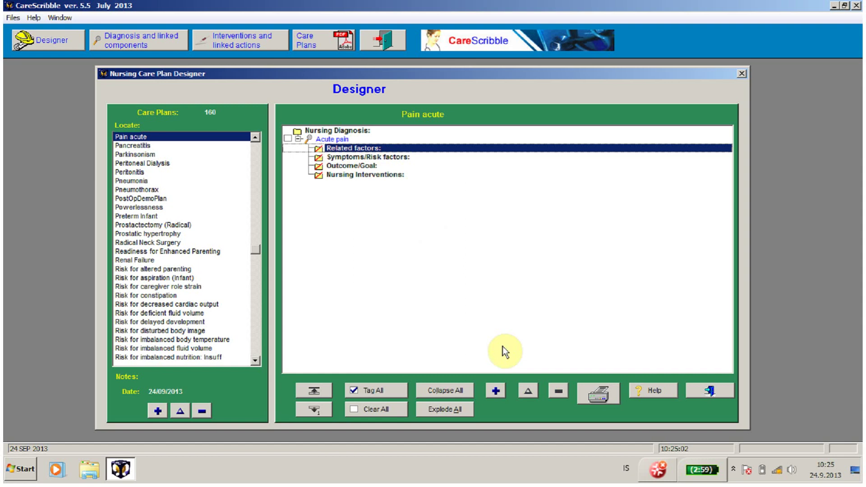
{"action": "left_click", "coordinate": [494, 390]}
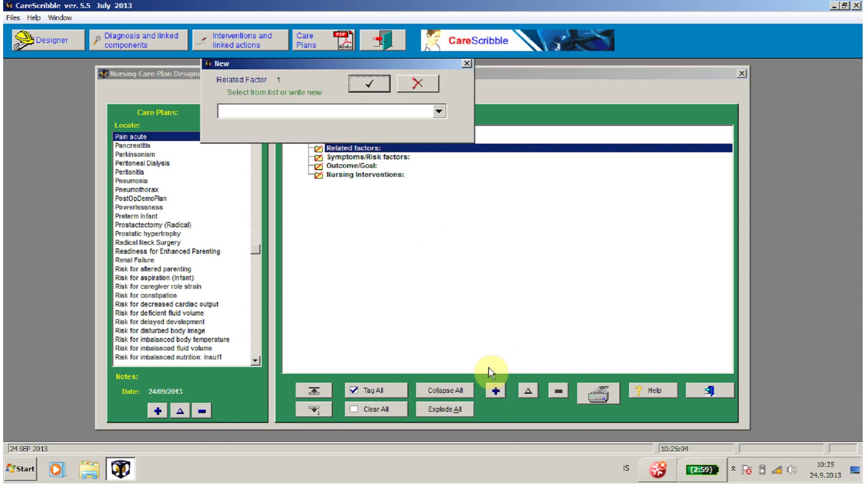
{"action": "left_click", "coordinate": [438, 111]}
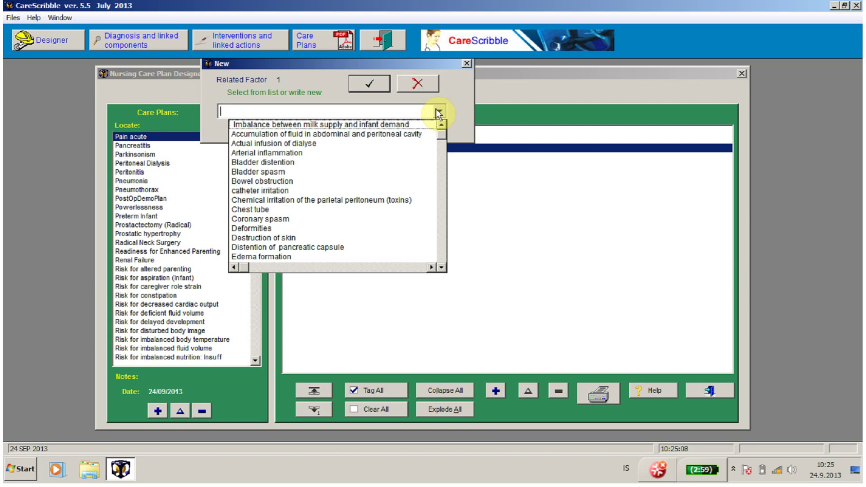
{"action": "type", "text": "f"}
{"action": "left_click", "coordinate": [378, 123]}
{"action": "left_click", "coordinate": [371, 82]}
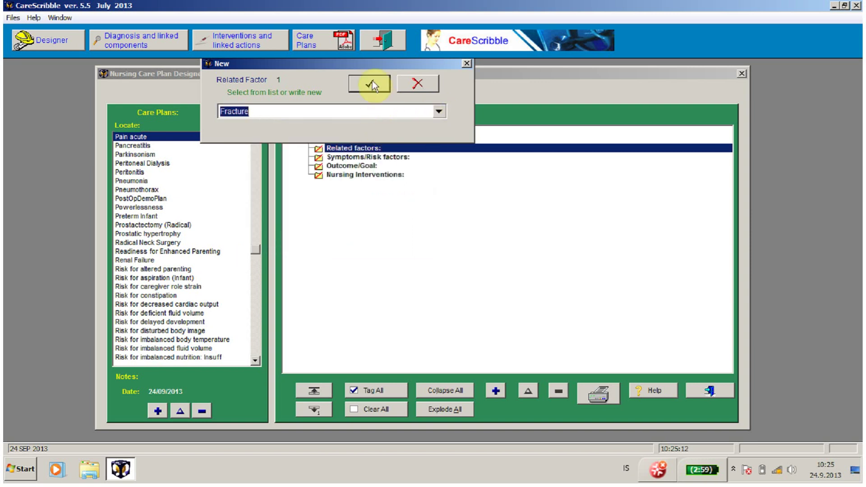
Step: Add "Facial mask" to the symptoms/risk factors of the Acute pain diagnosis
{"action": "left_click", "coordinate": [388, 166]}
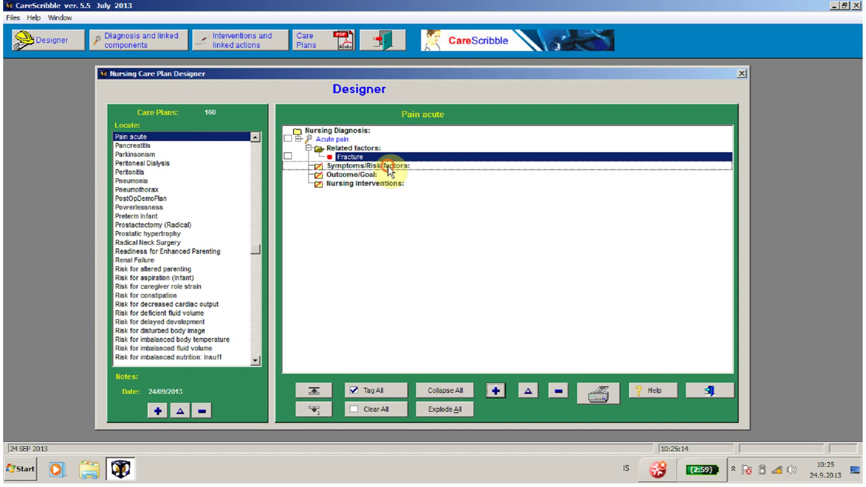
{"action": "left_click", "coordinate": [496, 391]}
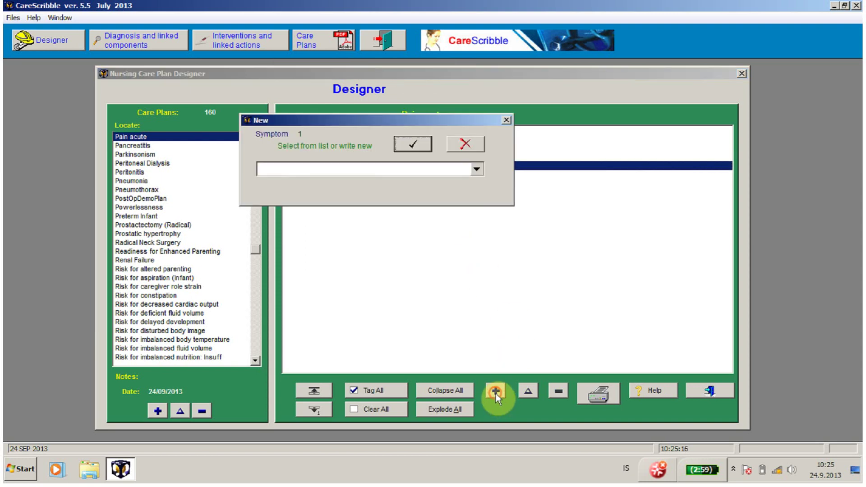
{"action": "left_click", "coordinate": [477, 170]}
{"action": "type", "text": "f"}
{"action": "left_click", "coordinate": [468, 172]}
{"action": "left_click", "coordinate": [477, 170]}
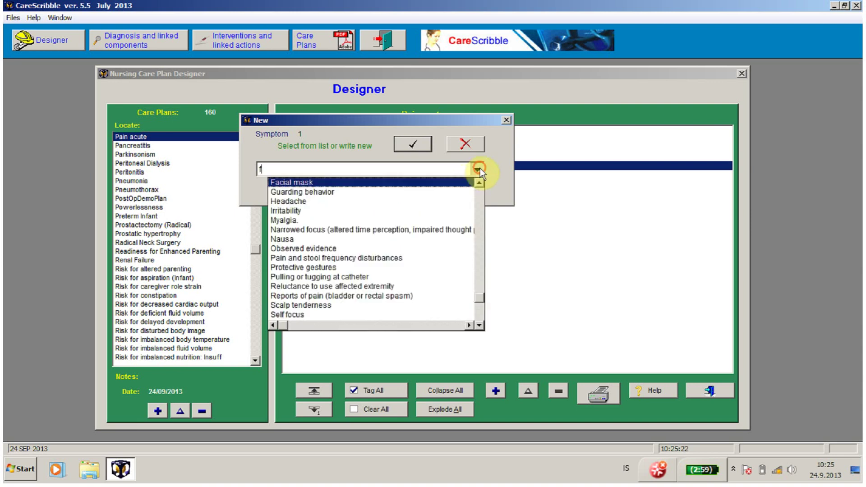
{"action": "left_click", "coordinate": [420, 184]}
{"action": "left_click", "coordinate": [422, 145]}
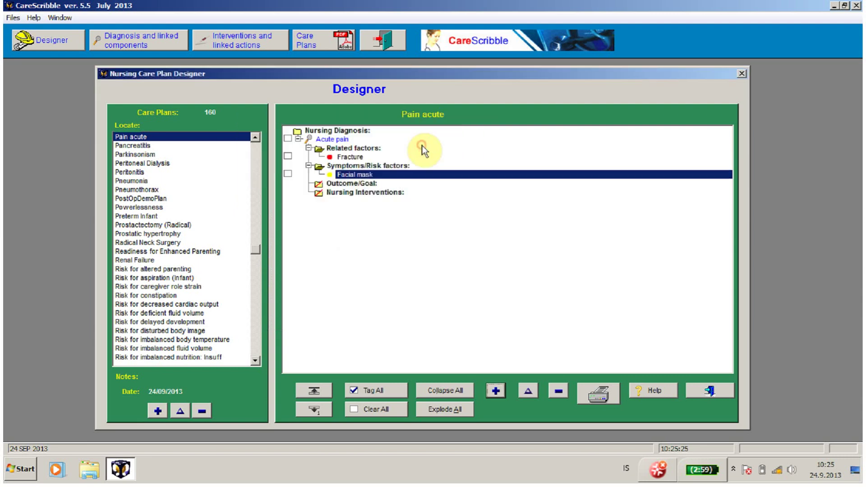
Step: Add "Verbal or coded report" as a second symptom of the Acute pain diagnosis
{"action": "left_click", "coordinate": [497, 390]}
{"action": "left_click", "coordinate": [477, 170]}
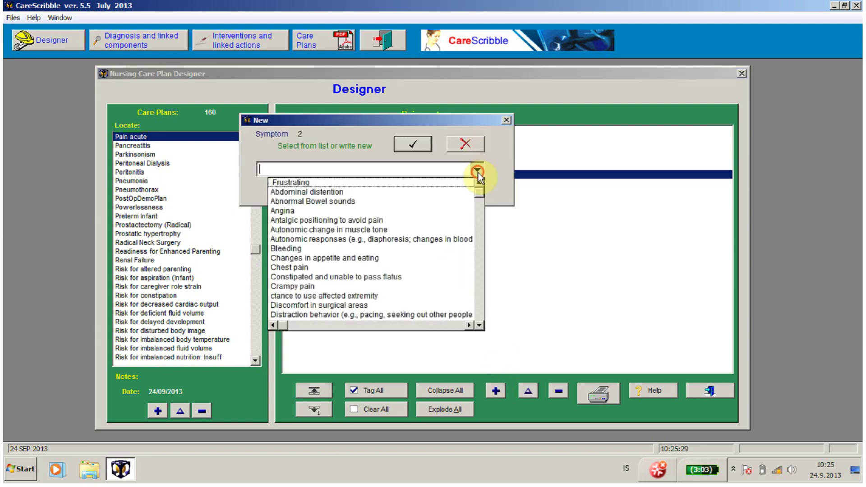
{"action": "type", "text": "V"}
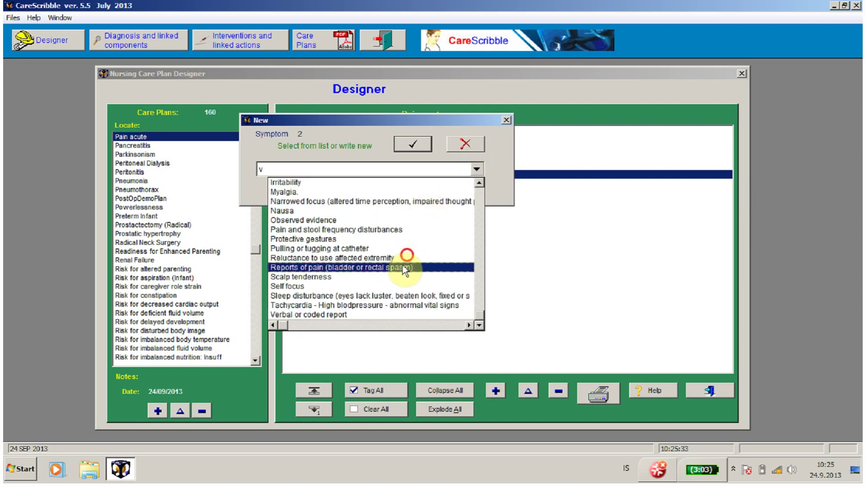
{"action": "left_click", "coordinate": [387, 298]}
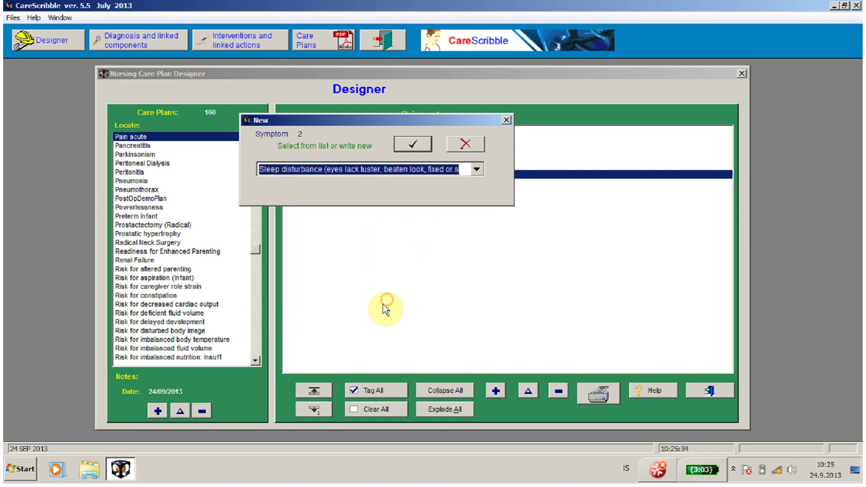
{"action": "left_click", "coordinate": [473, 168]}
{"action": "left_click", "coordinate": [340, 315]}
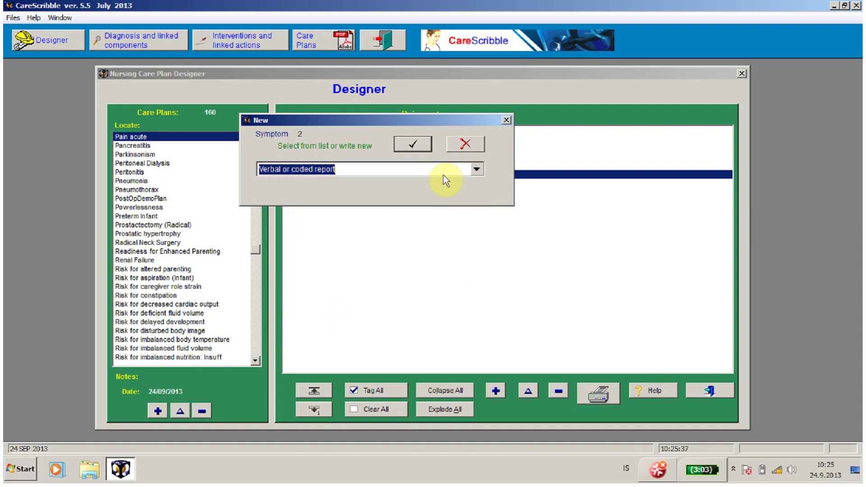
{"action": "left_click", "coordinate": [416, 145]}
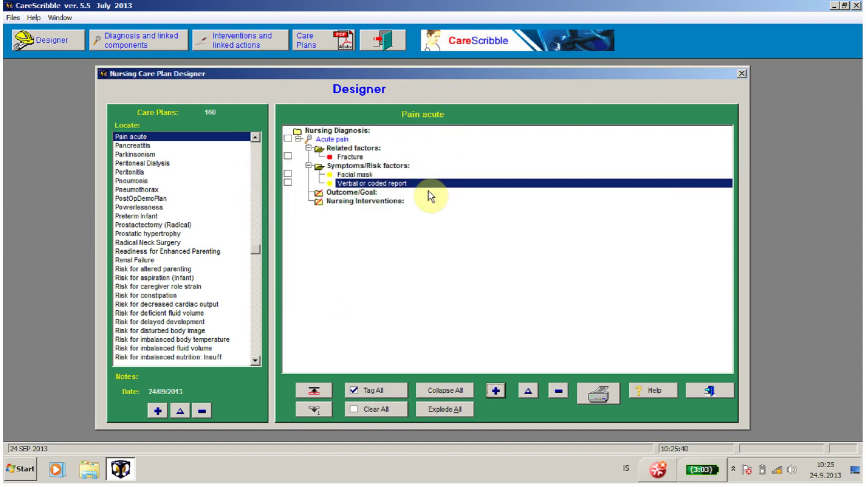
Step: Add the outcome/goal "Patient appears relaxed and comfortable" to the Acute pain diagnosis
{"action": "left_click", "coordinate": [377, 194]}
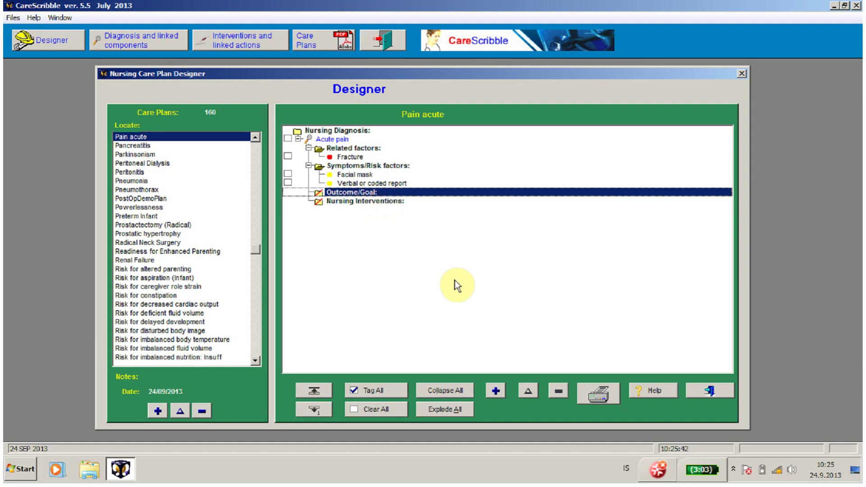
{"action": "left_click", "coordinate": [493, 390]}
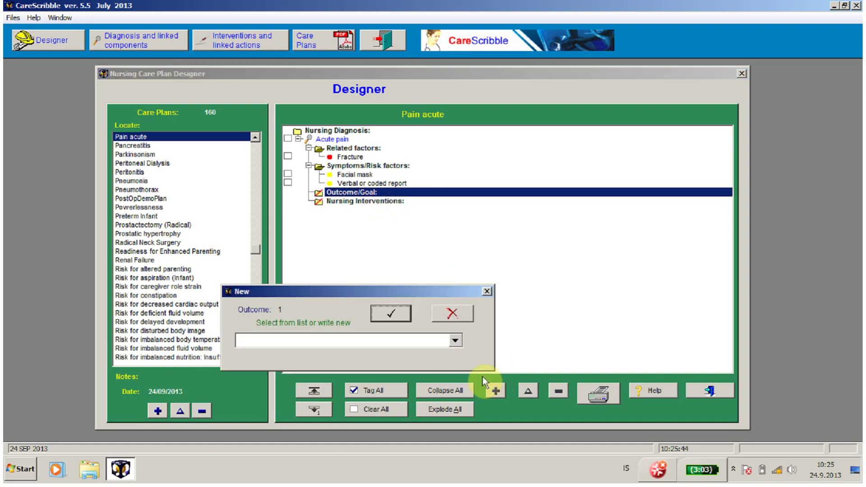
{"action": "left_click", "coordinate": [457, 340]}
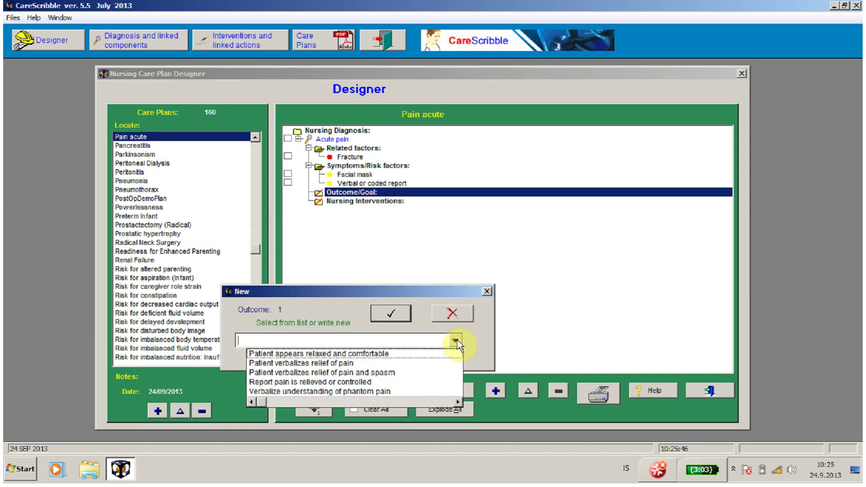
{"action": "left_click", "coordinate": [423, 354]}
{"action": "left_click", "coordinate": [396, 315]}
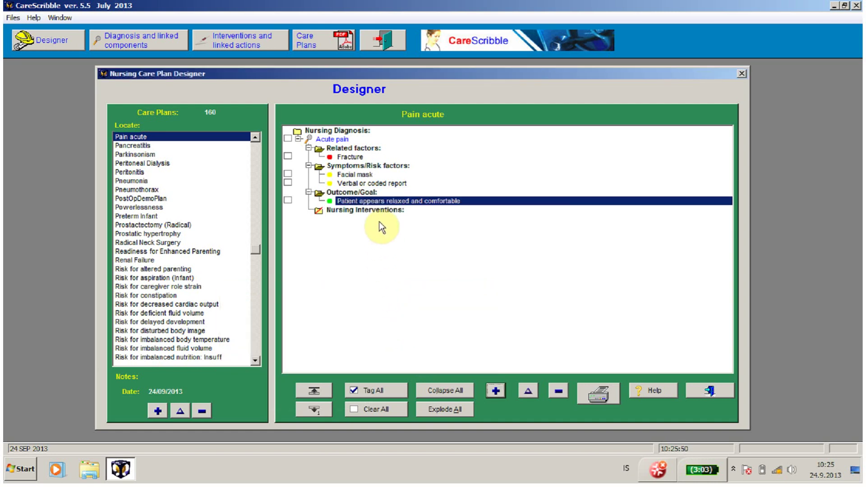
Step: Add "Pain Management" as a nursing intervention for the Acute pain diagnosis
{"action": "left_click", "coordinate": [380, 211]}
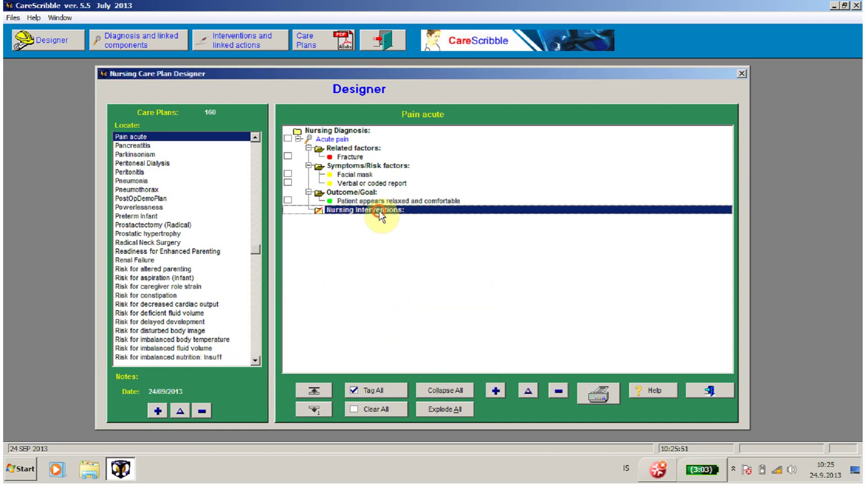
{"action": "left_click", "coordinate": [492, 387]}
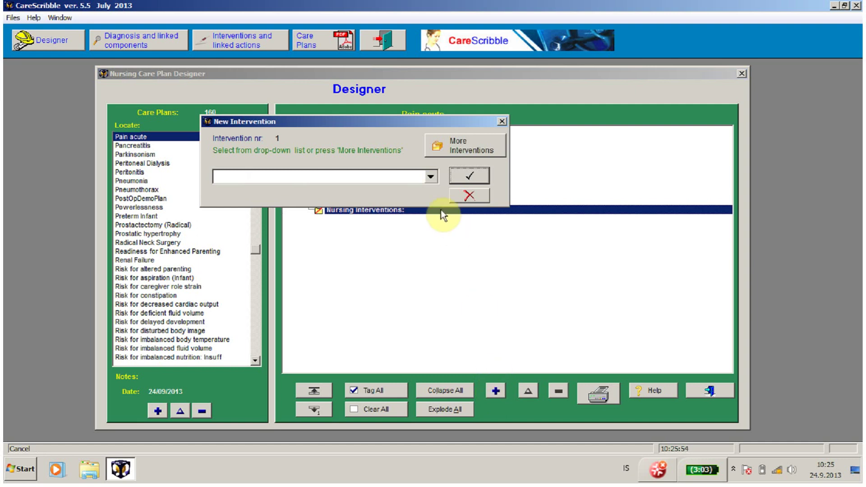
{"action": "left_click", "coordinate": [429, 177]}
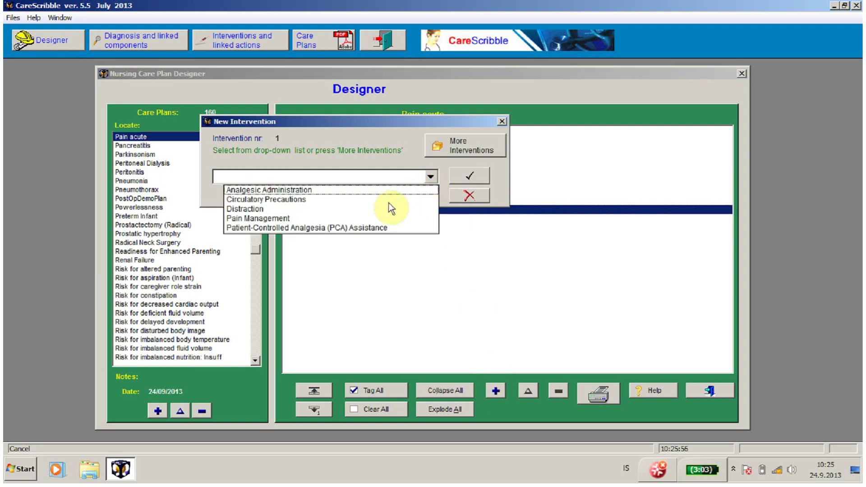
{"action": "left_click", "coordinate": [280, 219]}
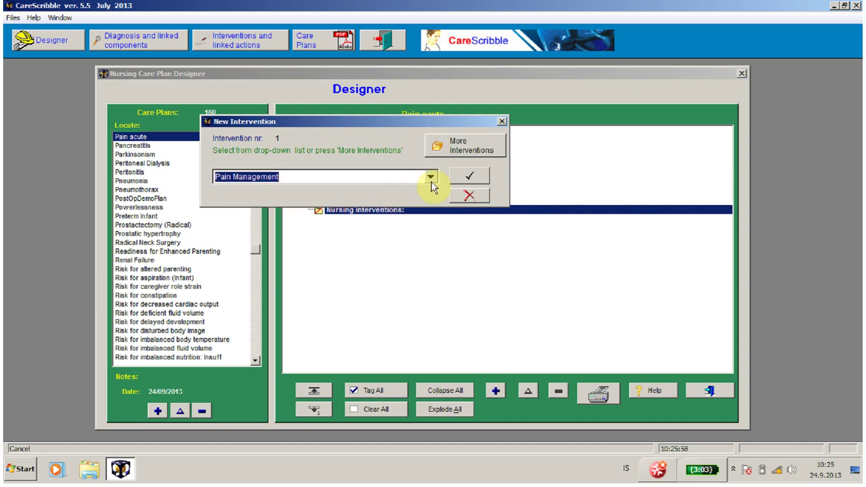
{"action": "left_click", "coordinate": [457, 181]}
{"action": "left_click", "coordinate": [359, 249]}
Step: Add the task "Asses cause of pain: location, character and duration" to the Pain Management intervention
{"action": "left_click", "coordinate": [319, 218]}
{"action": "left_click", "coordinate": [356, 227]}
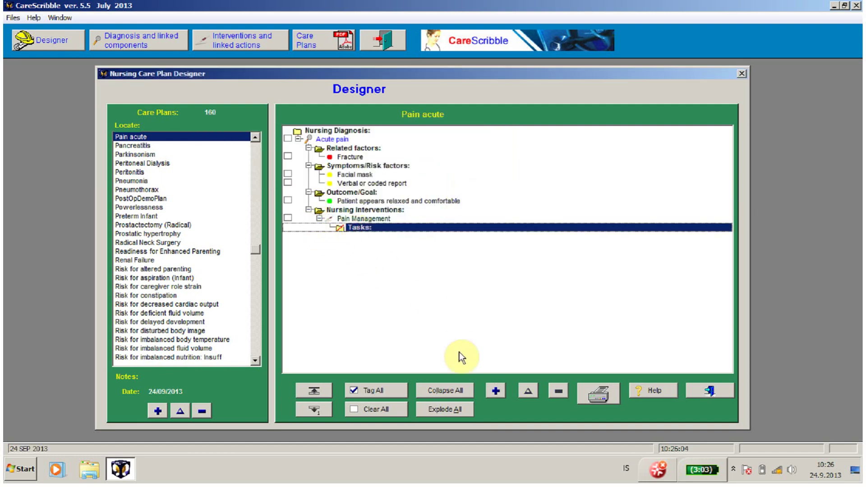
{"action": "left_click", "coordinate": [494, 392]}
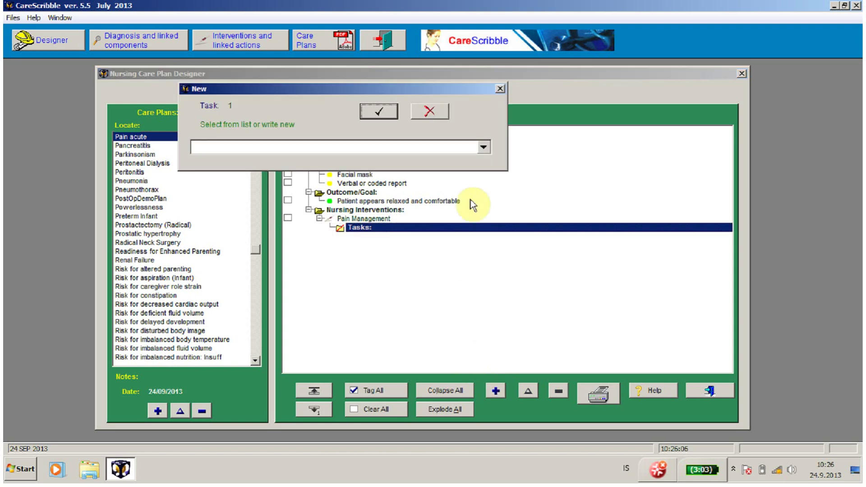
{"action": "left_click", "coordinate": [484, 146]}
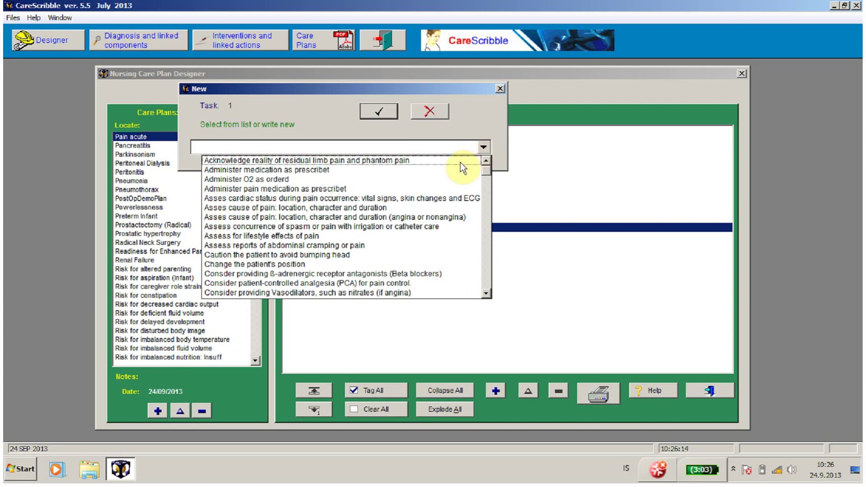
{"action": "left_click", "coordinate": [377, 208]}
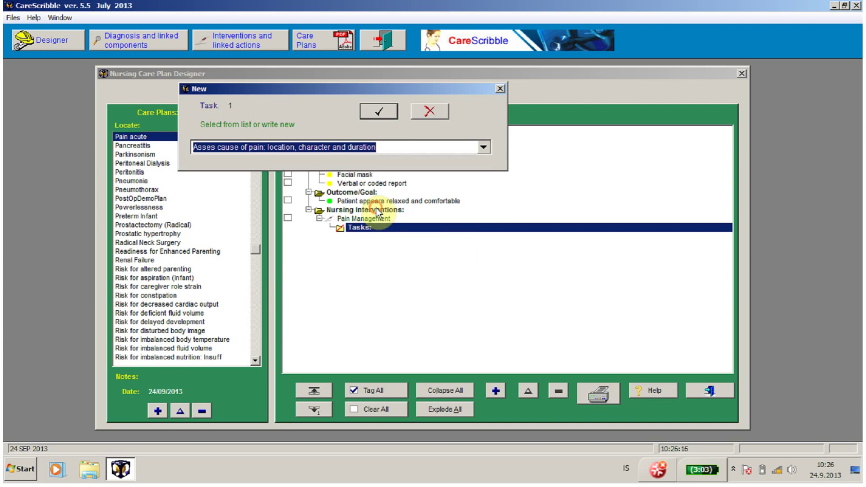
{"action": "left_click", "coordinate": [379, 117]}
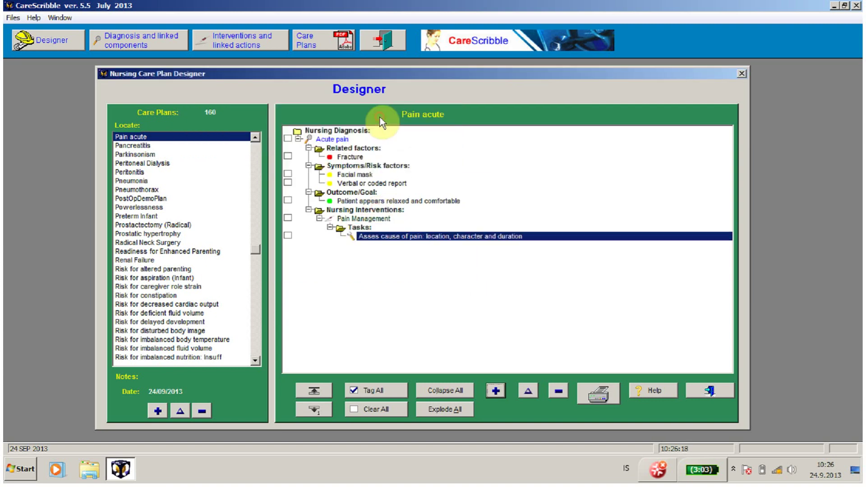
Step: Add the task "Note factors that aggravate and relieve pain" to the Pain Management intervention
{"action": "left_click", "coordinate": [496, 390]}
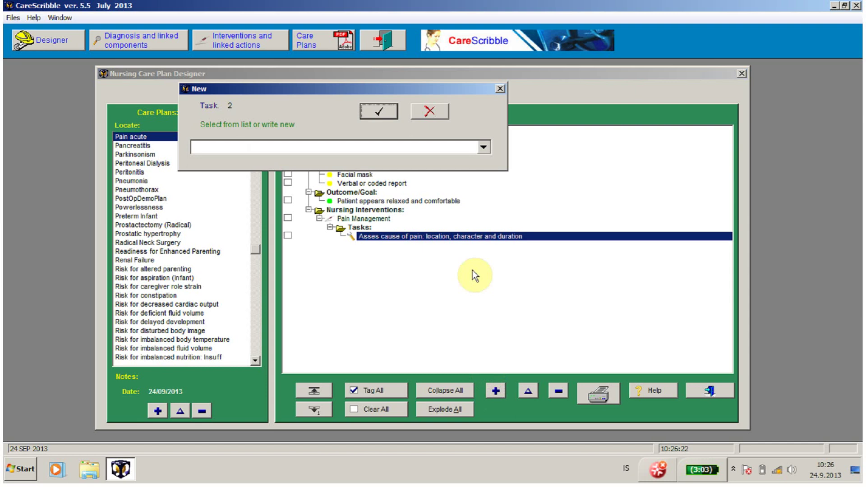
{"action": "left_click", "coordinate": [483, 147]}
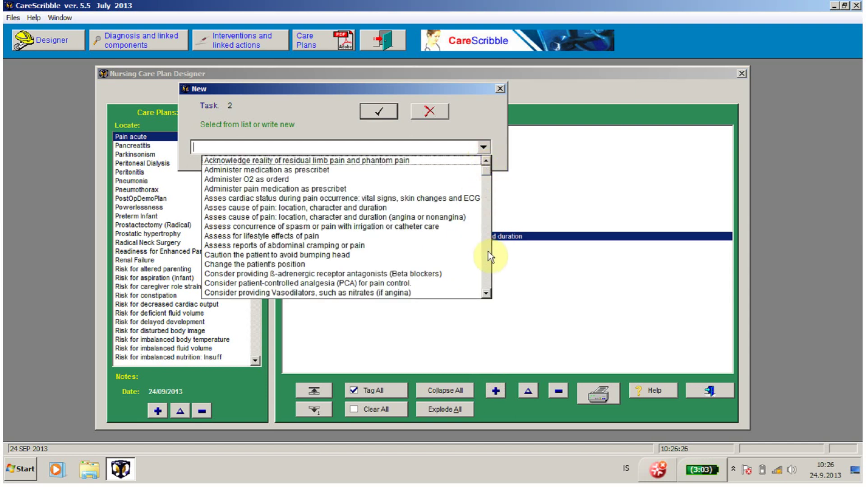
{"action": "scroll", "coordinate": [486, 293], "scroll_direction": "down", "scroll_amount": 6}
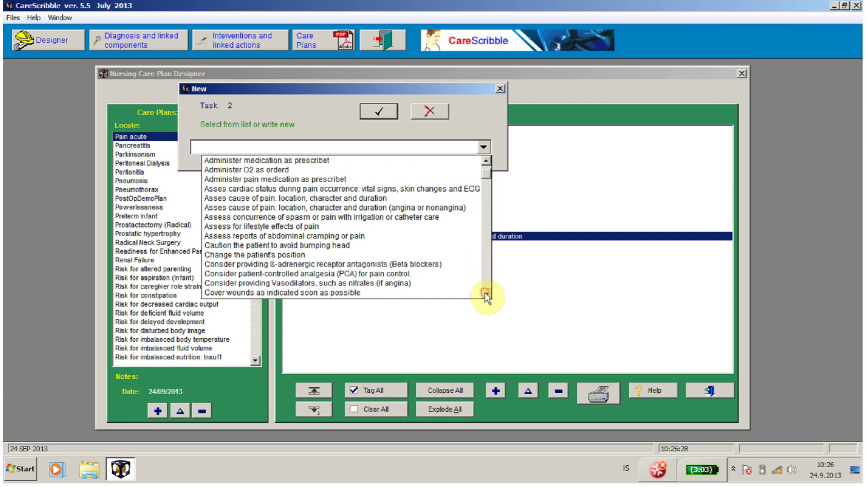
{"action": "scroll", "coordinate": [485, 293], "scroll_direction": "down", "scroll_amount": 1}
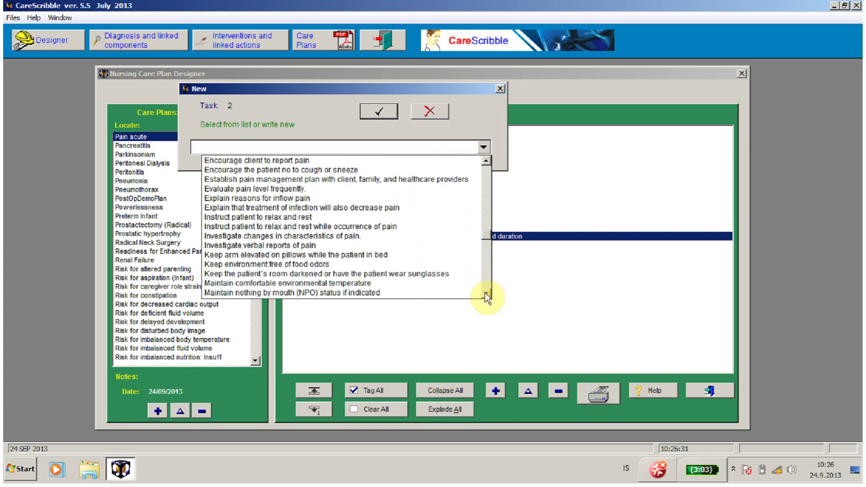
{"action": "left_click", "coordinate": [485, 293]}
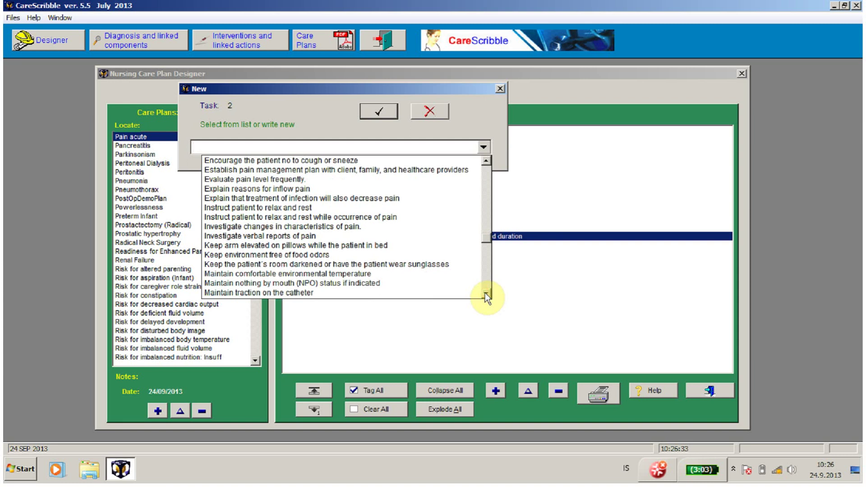
{"action": "left_click", "coordinate": [485, 293]}
{"action": "left_click", "coordinate": [486, 293]}
{"action": "left_click", "coordinate": [485, 293]}
{"action": "left_click", "coordinate": [485, 293]}
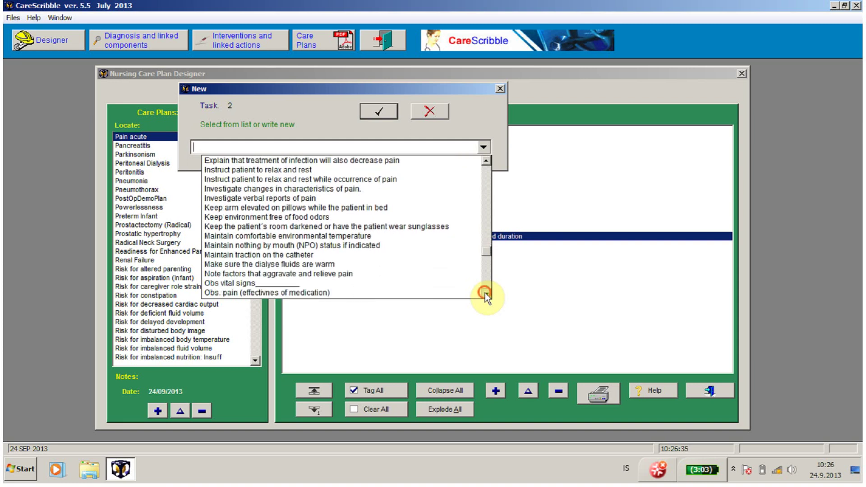
{"action": "left_click", "coordinate": [485, 293]}
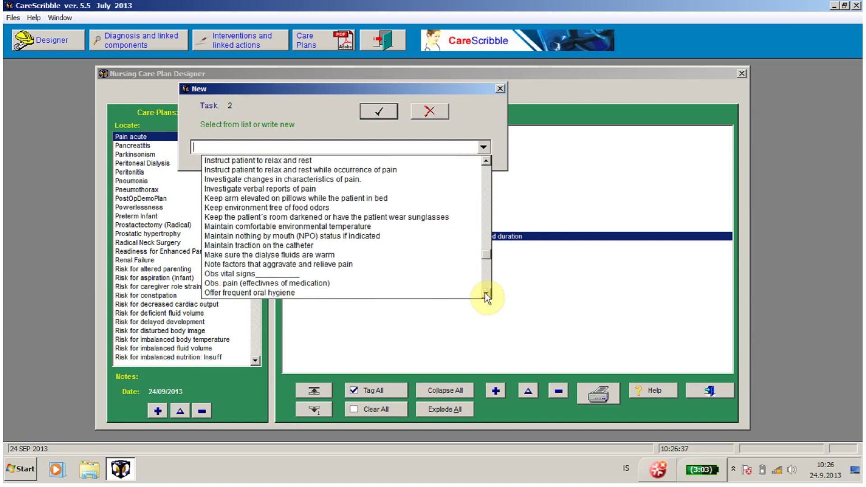
{"action": "left_click", "coordinate": [342, 264]}
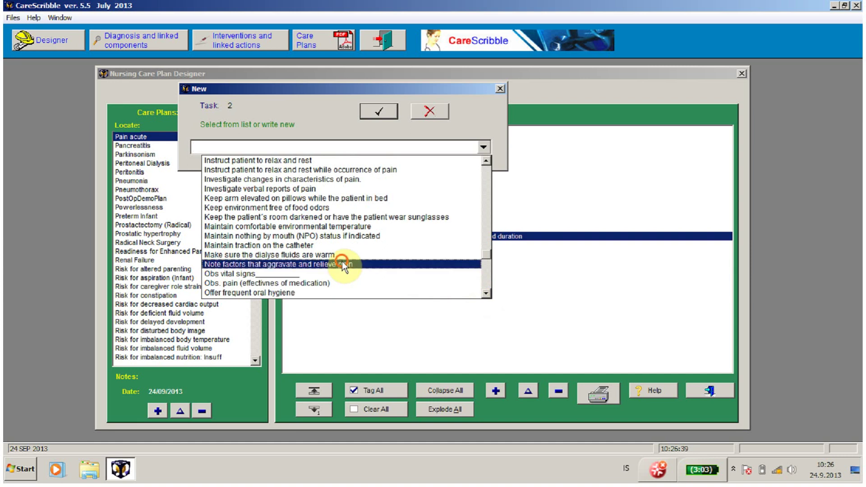
{"action": "left_click", "coordinate": [372, 116]}
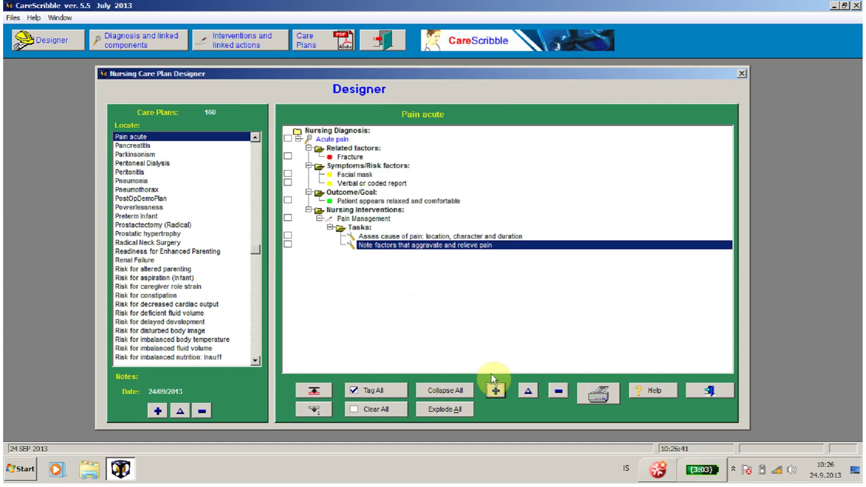
Step: Add the task "Administer medication as prescribet" to the Pain Management intervention
{"action": "left_click", "coordinate": [497, 392]}
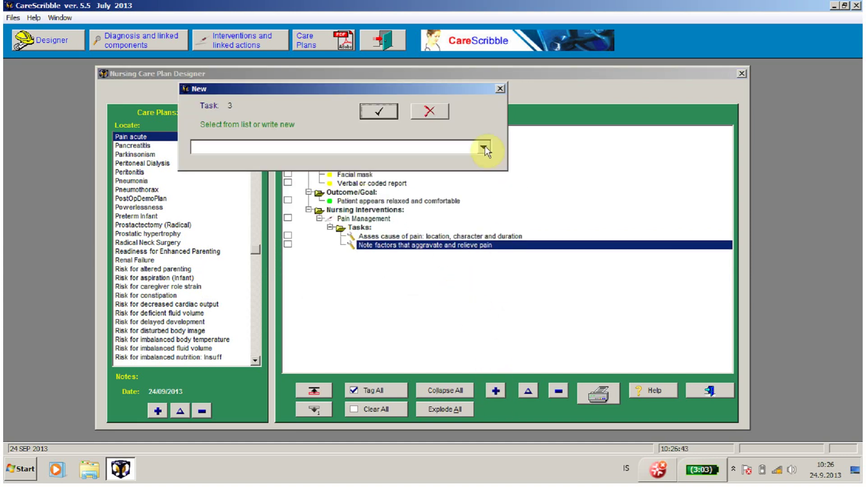
{"action": "left_click", "coordinate": [485, 147]}
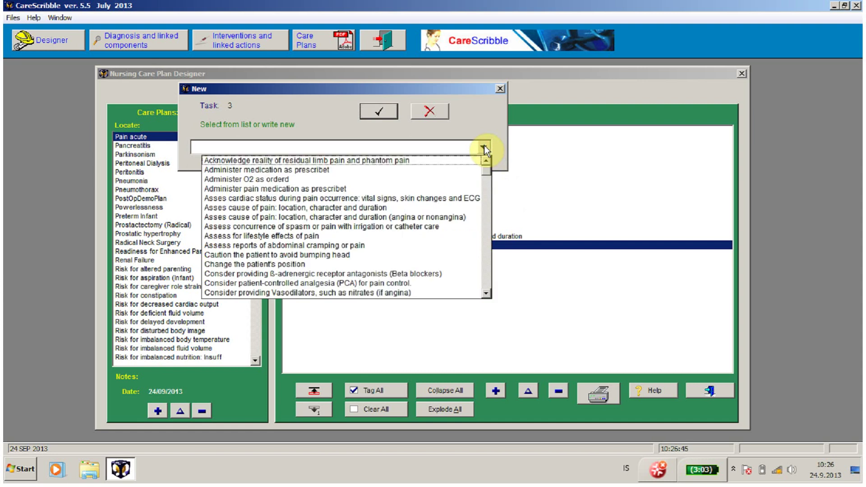
{"action": "left_click", "coordinate": [317, 169]}
{"action": "left_click", "coordinate": [378, 116]}
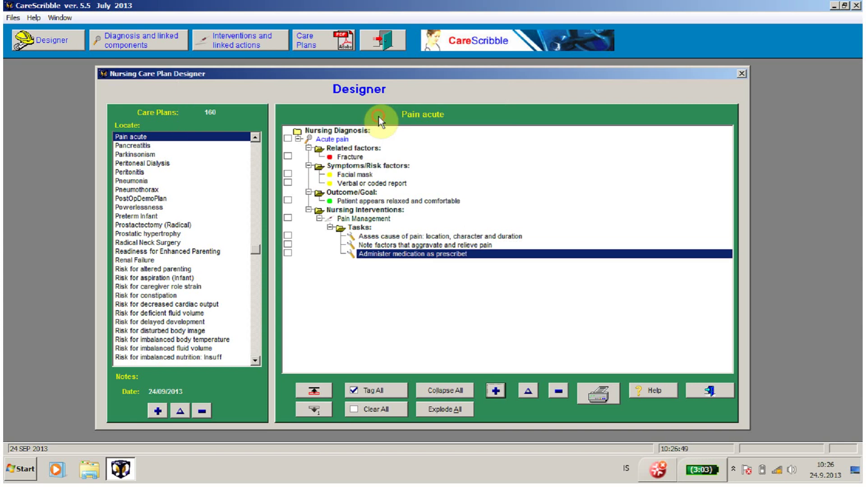
Step: Add the task "Obs. pain (effectivnes of medication)" to the Pain Management intervention
{"action": "left_click", "coordinate": [496, 391]}
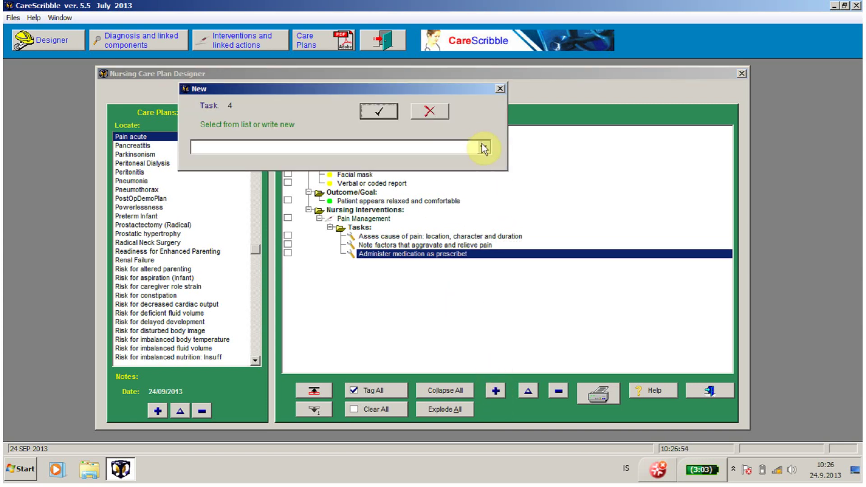
{"action": "left_click", "coordinate": [483, 144]}
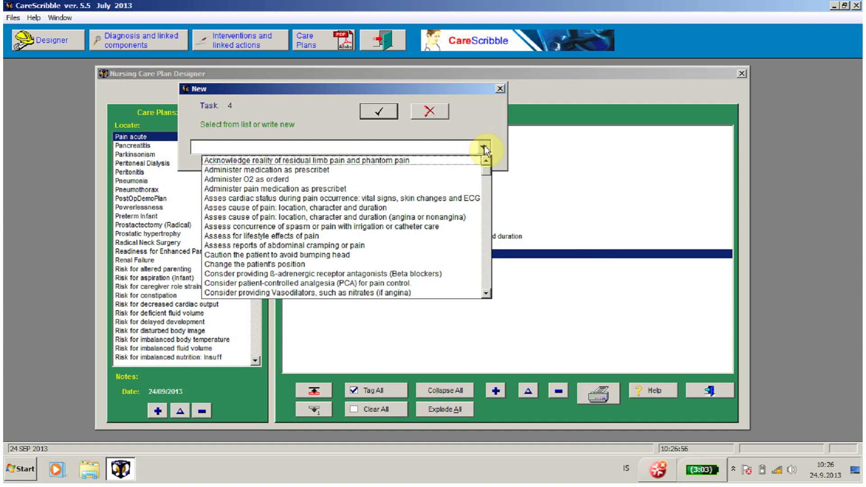
{"action": "type", "text": "o"}
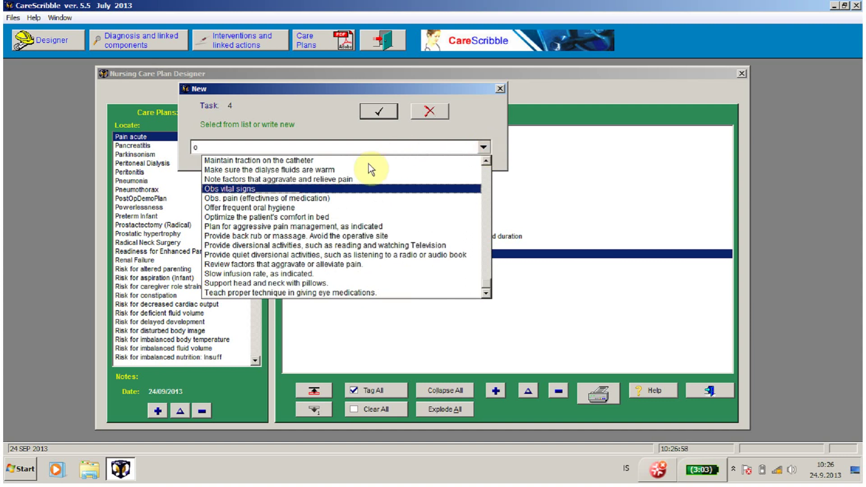
{"action": "left_click", "coordinate": [318, 199]}
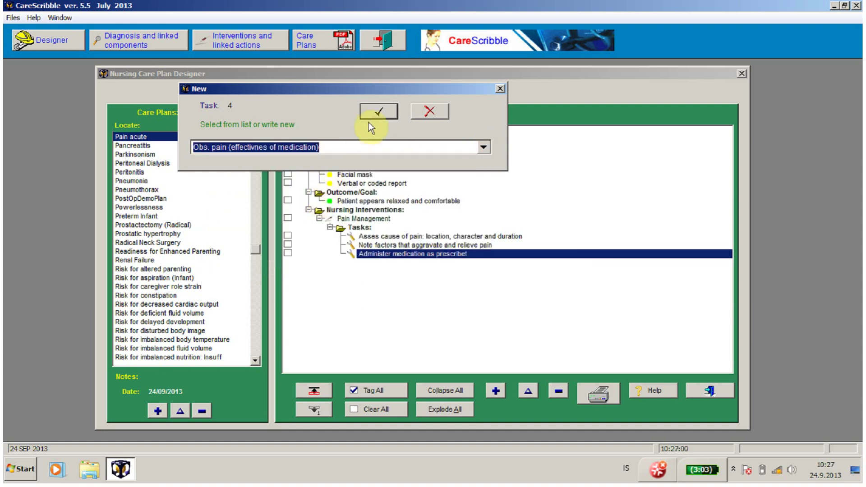
{"action": "left_click", "coordinate": [378, 115]}
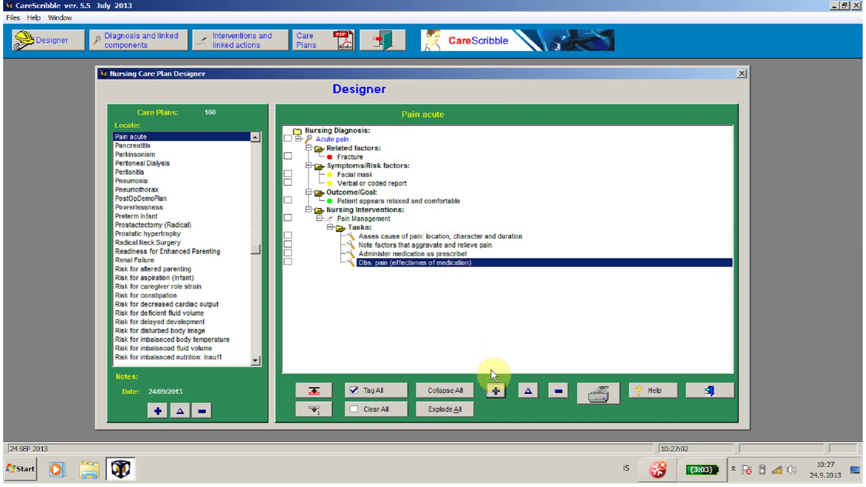
Step: Add the predefined "Obs vital signs" task, with its blank line, to the Pain Management intervention
{"action": "left_click", "coordinate": [496, 392]}
{"action": "left_click", "coordinate": [451, 147]}
{"action": "left_click", "coordinate": [484, 147]}
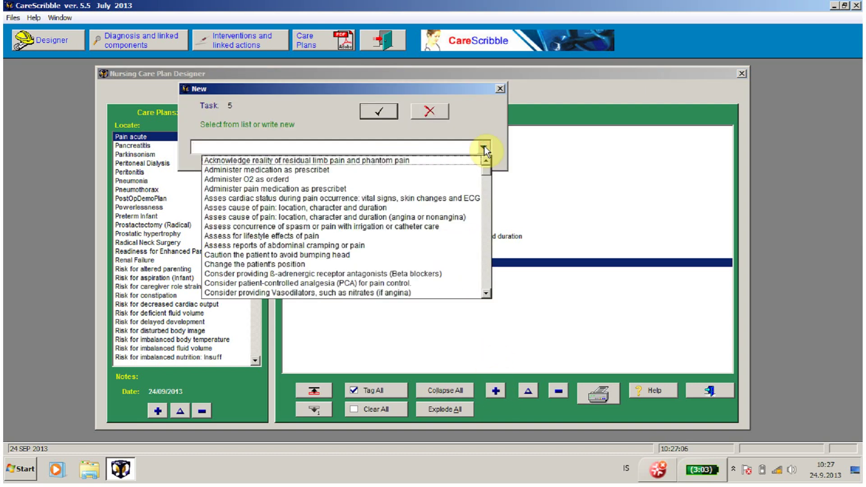
{"action": "type", "text": "o"}
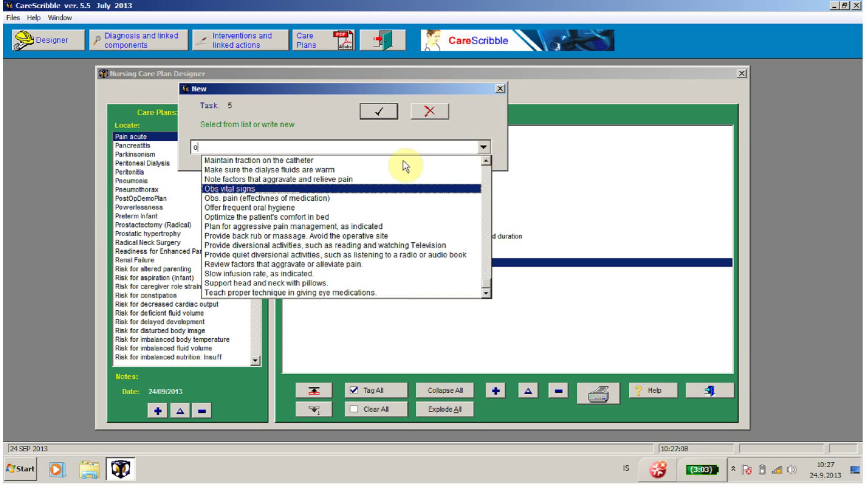
{"action": "left_click", "coordinate": [372, 190]}
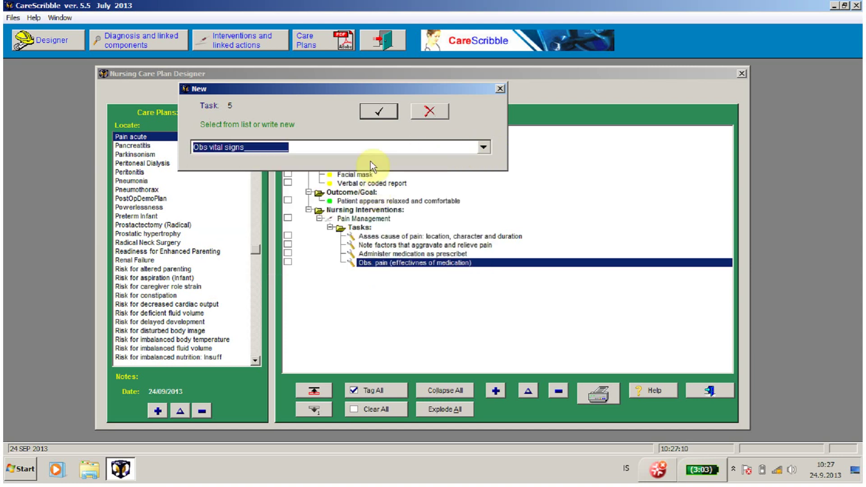
{"action": "left_click", "coordinate": [373, 114]}
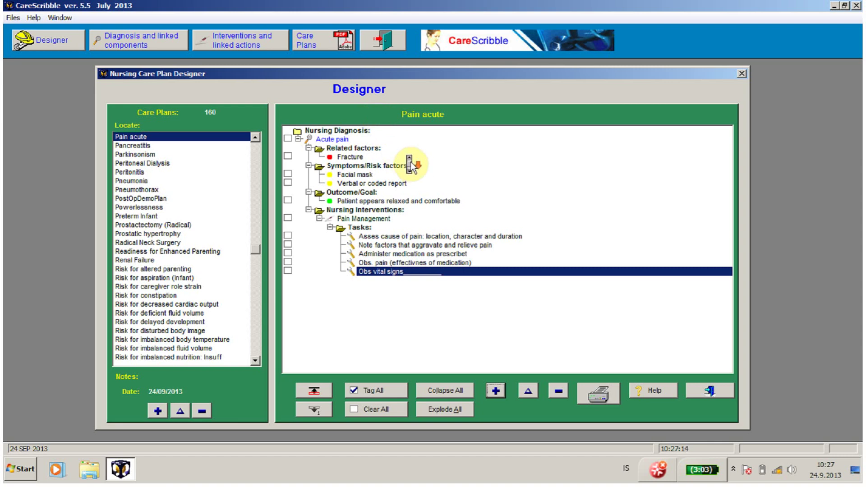
Step: Tag all items of the Pain acute care plan and show its print preview in a maximized window
{"action": "left_click", "coordinate": [364, 389]}
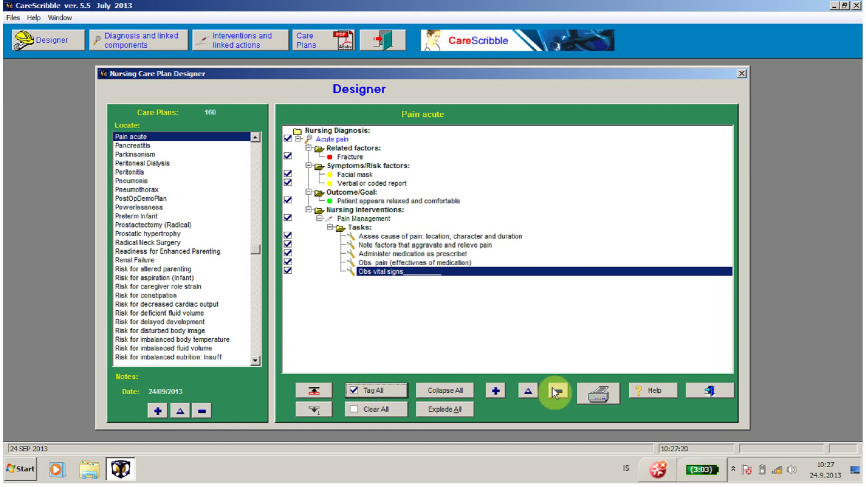
{"action": "left_click", "coordinate": [590, 395]}
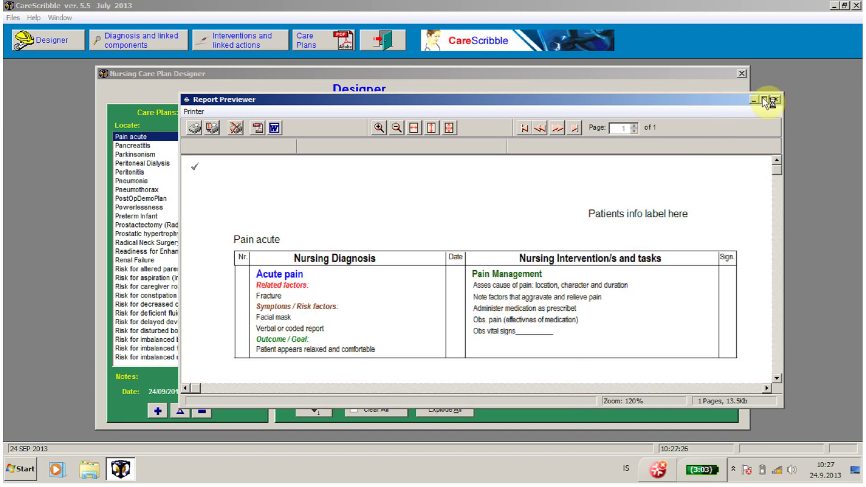
{"action": "left_click", "coordinate": [763, 100]}
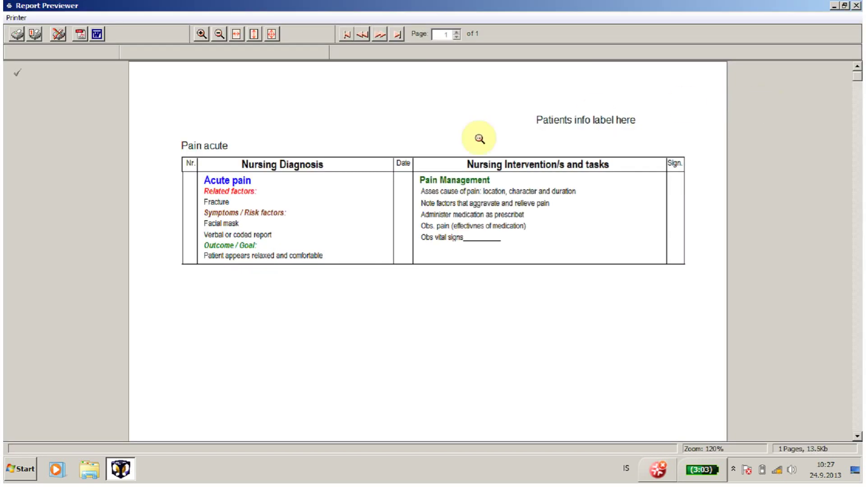